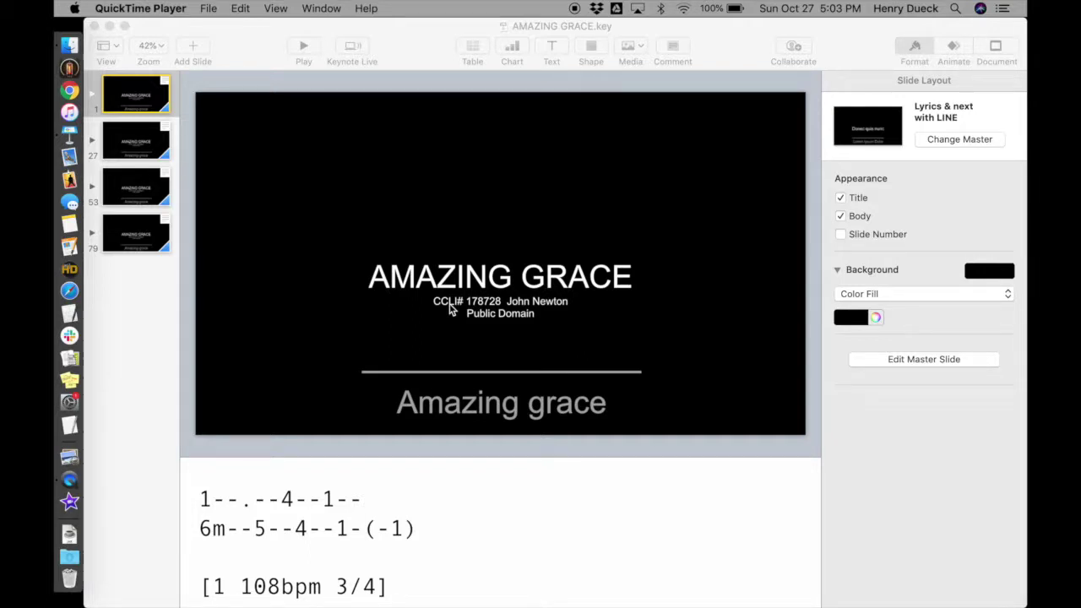
# - Bring the Amazing Grace Keynote deck in front of QuickTime Player
pyautogui.click(423, 50)
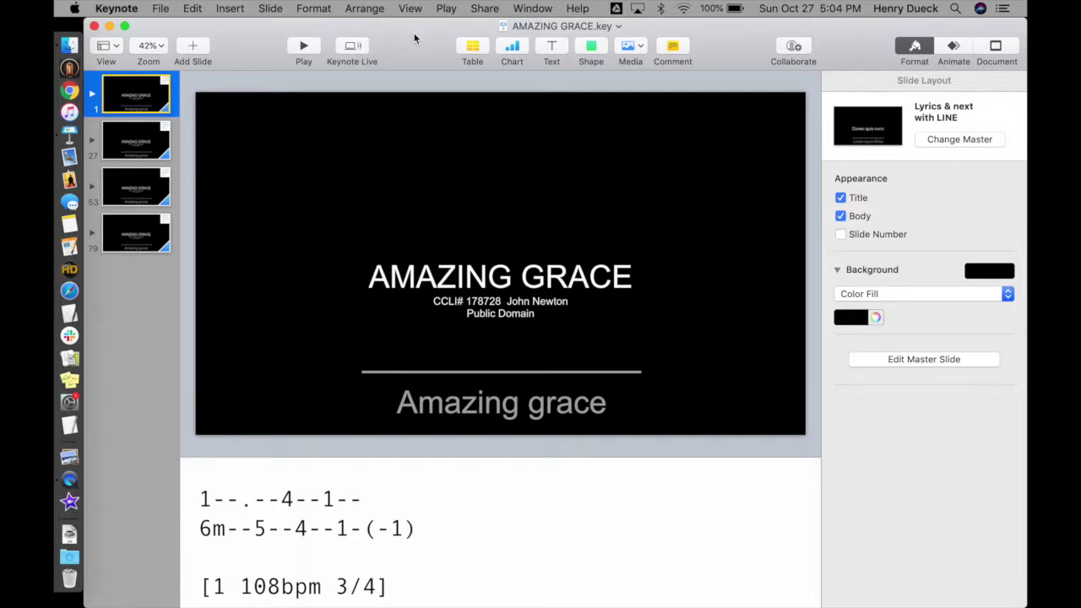
pyautogui.click(450, 10)
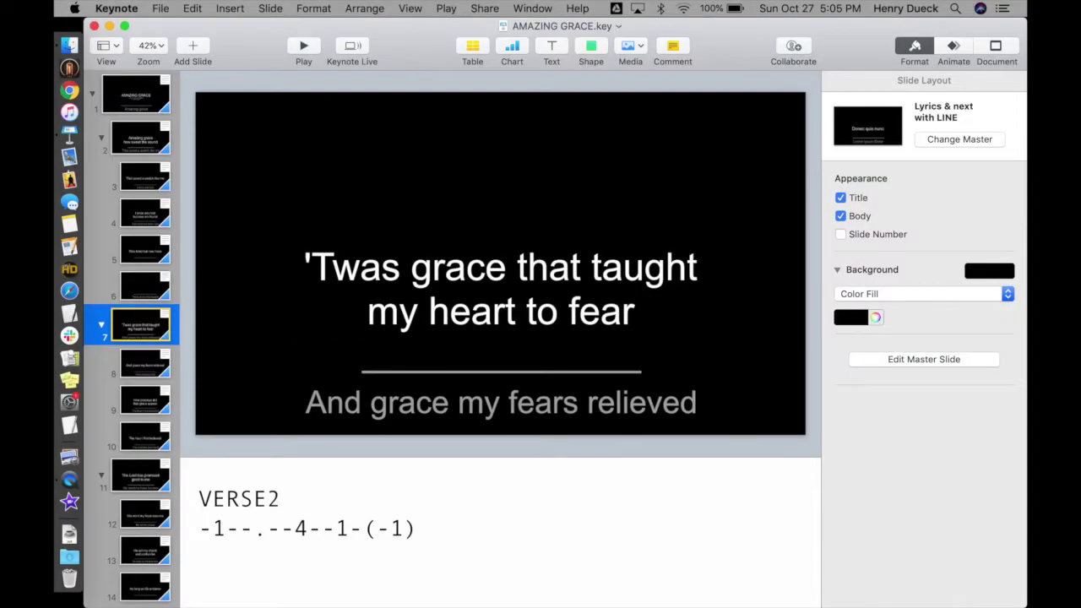
# - Present the lyric slideshow through slide 8, 'And grace my fears relieved', then exit
pyautogui.click(486, 8)
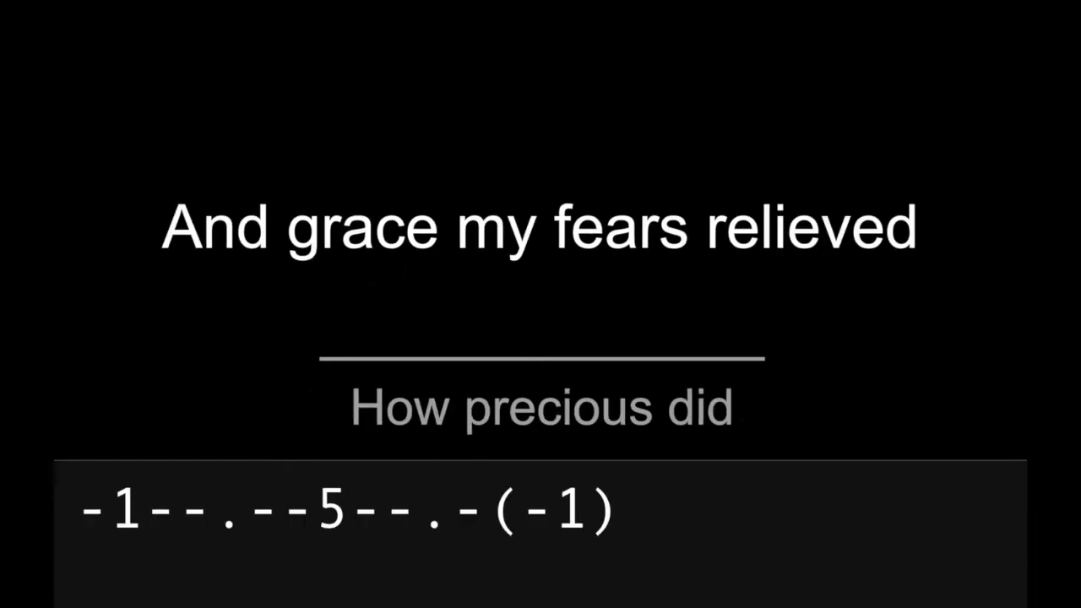
pyautogui.press('Escape')
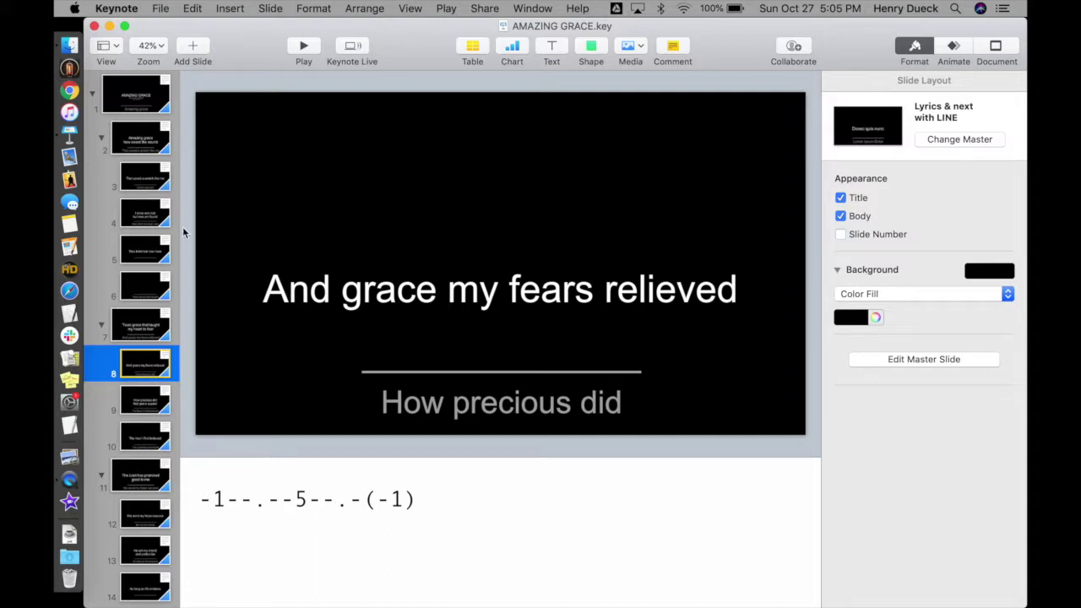
# - Collapse the navigator into four song sections, expand slide 27's group, and select slide 28
pyautogui.click(127, 95)
pyautogui.keyDown('alt'); pyautogui.click(92, 93); pyautogui.keyUp('alt')
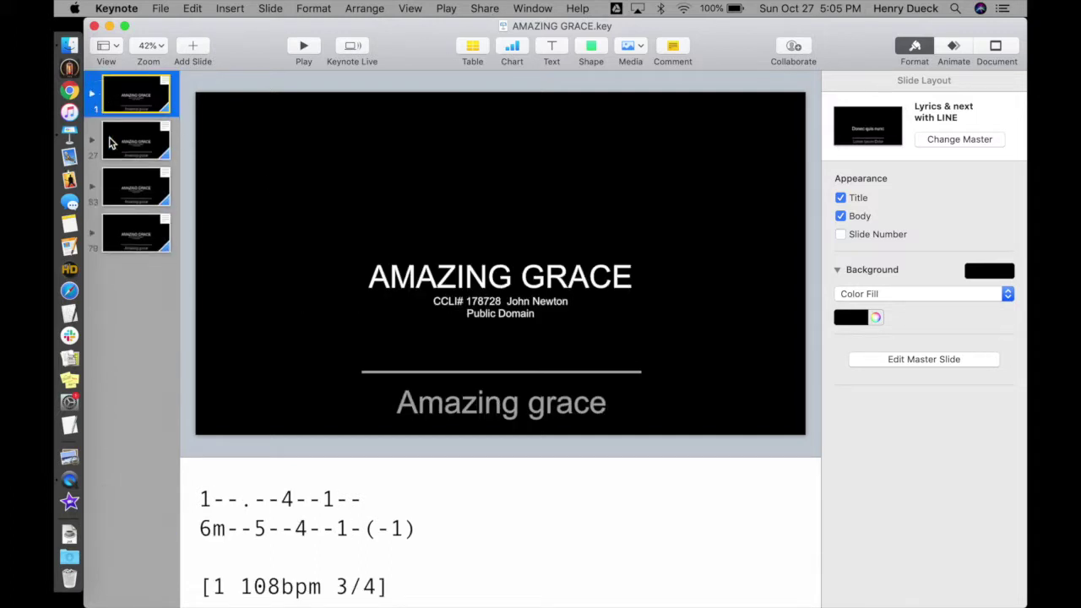
pyautogui.click(135, 141)
pyautogui.click(92, 140)
pyautogui.click(125, 185)
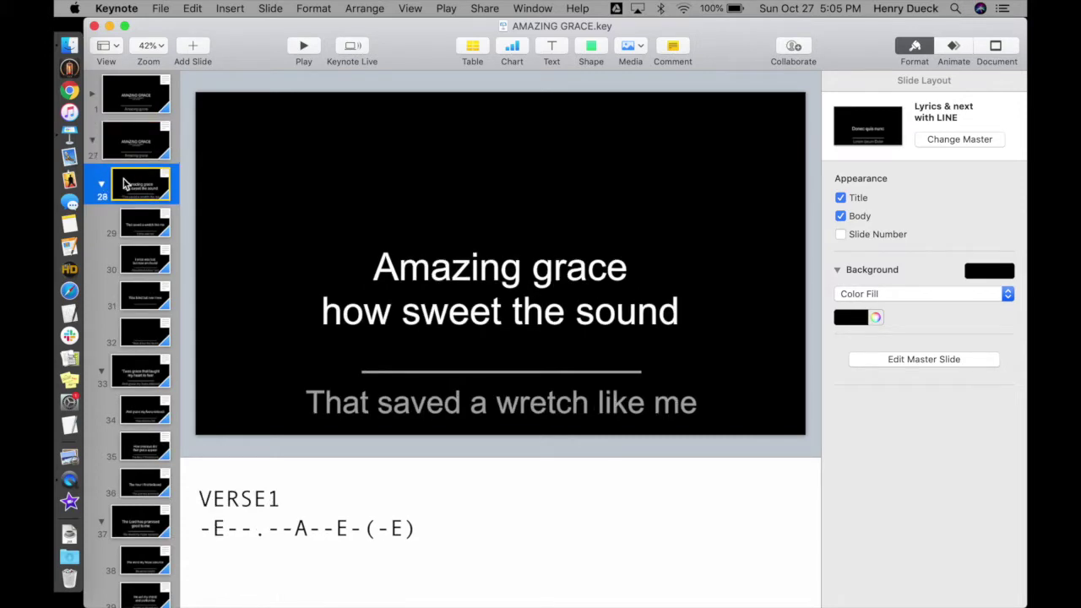
pyautogui.click(446, 9)
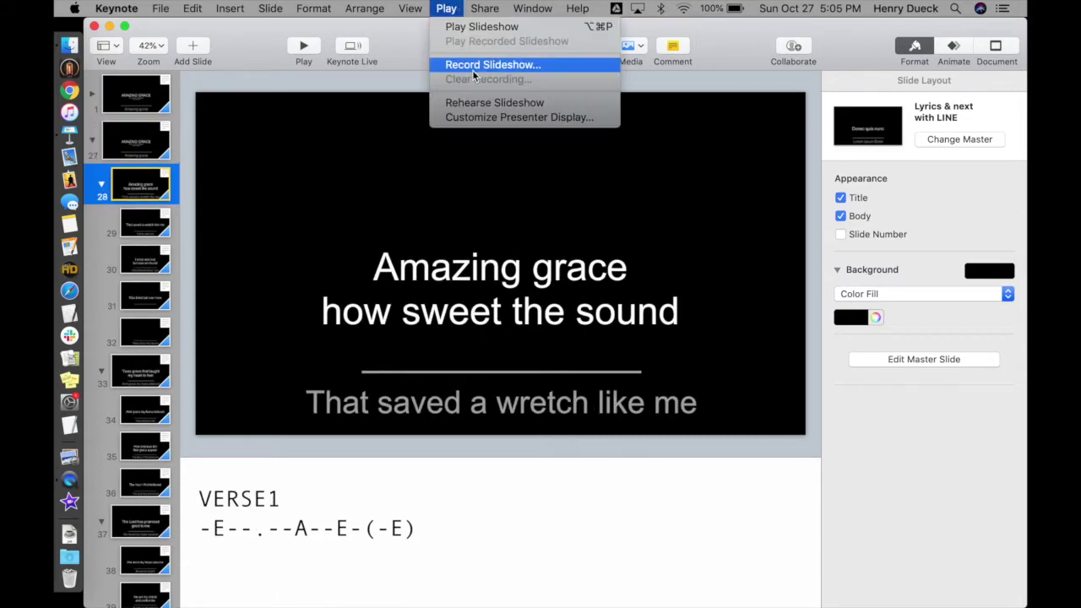